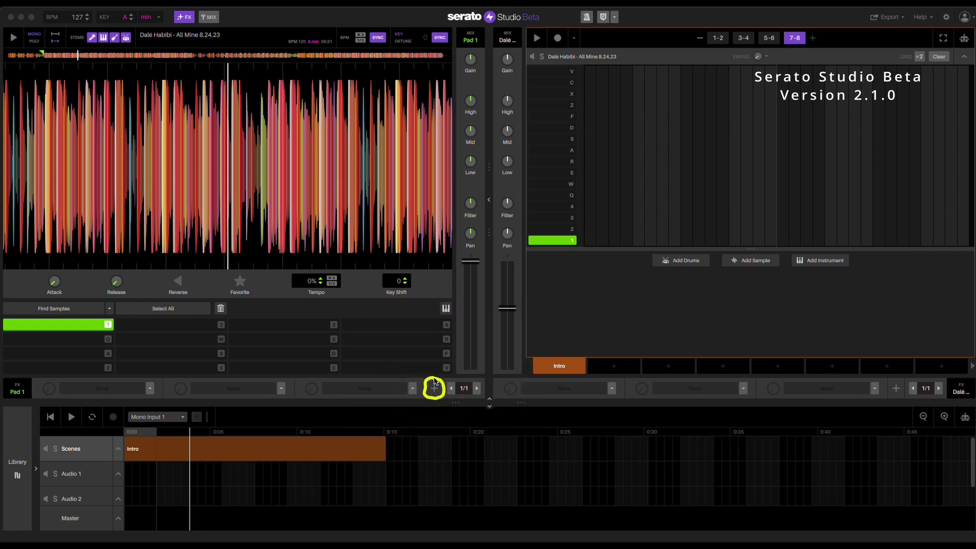
# Play the scene from pattern pages 1-2, add four FX slots to Pad 1, and open the Master chain.
pyautogui.click(719, 38)
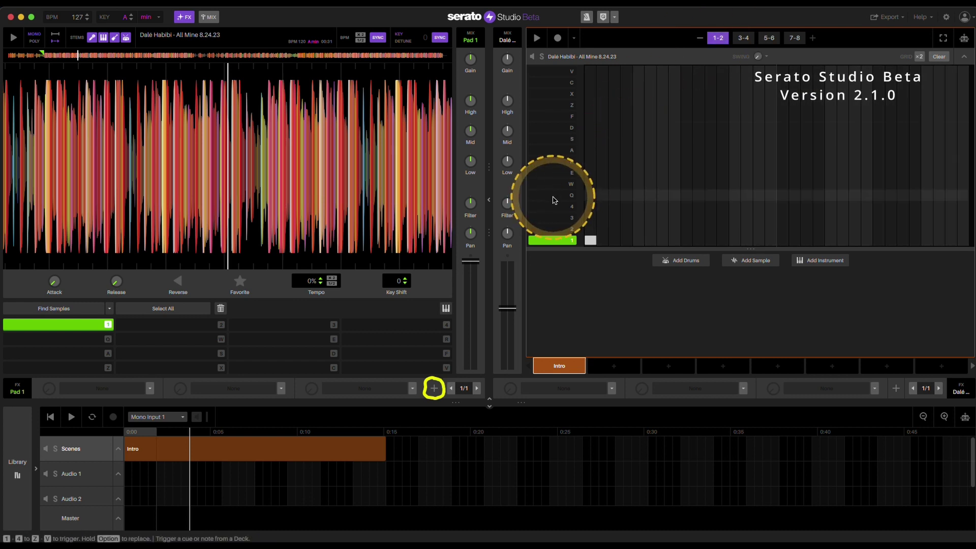
pyautogui.press('space')
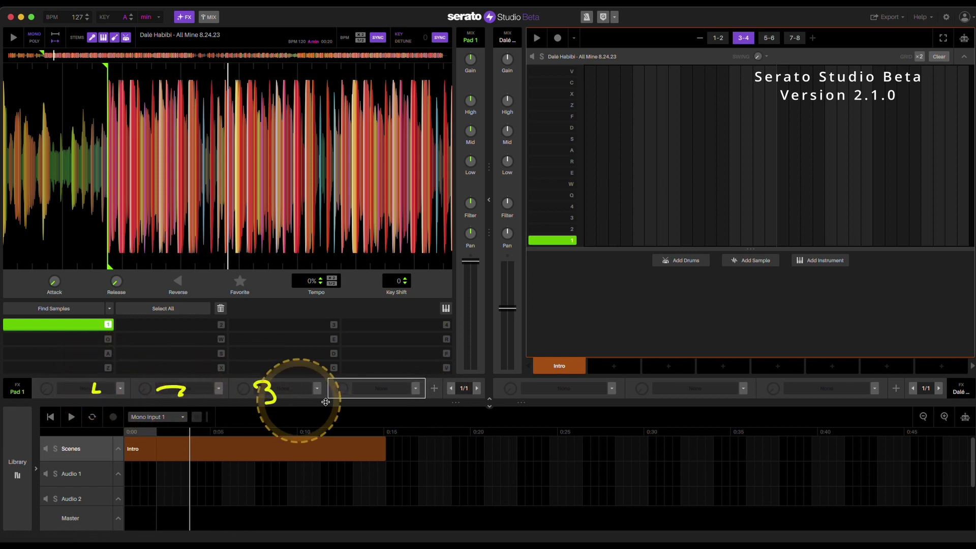
pyautogui.click(433, 389)
pyautogui.click(434, 390)
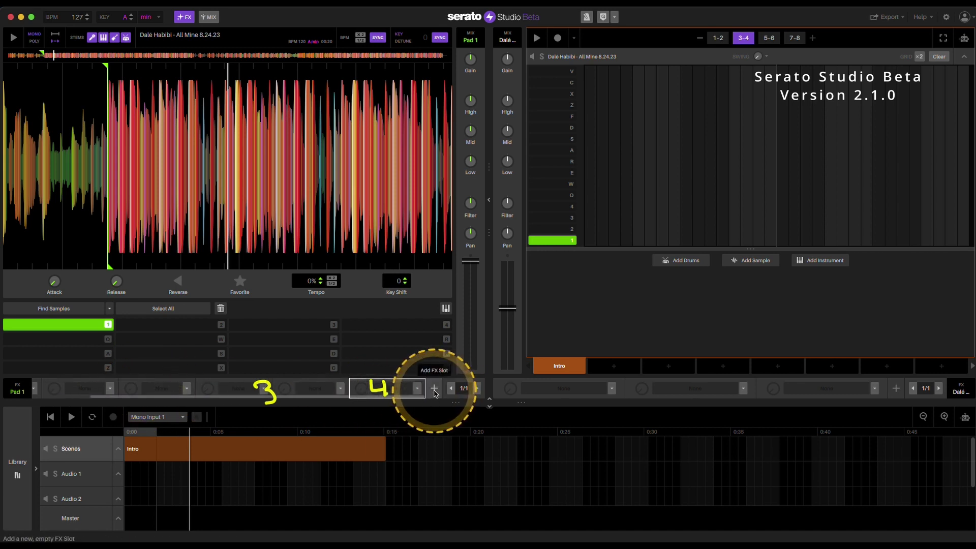
pyautogui.click(434, 390)
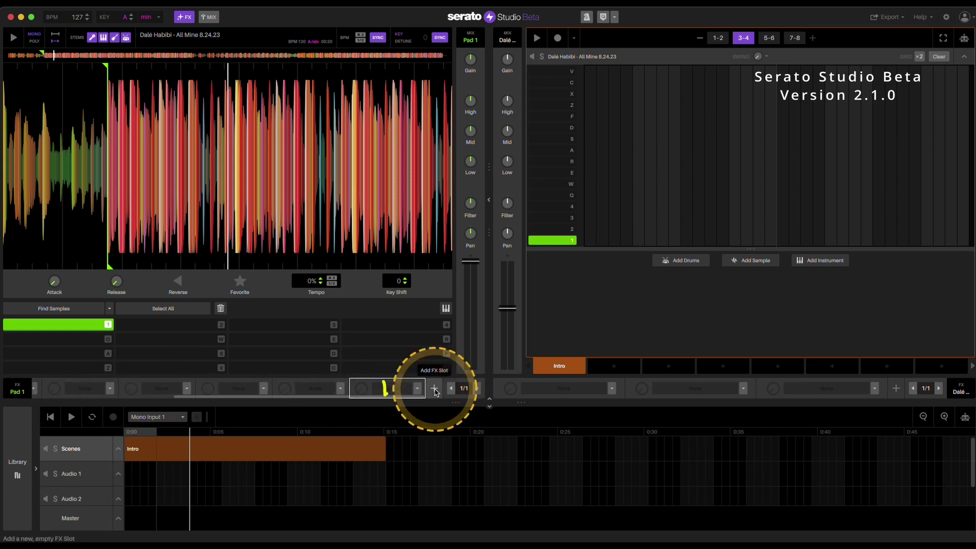
pyautogui.click(434, 391)
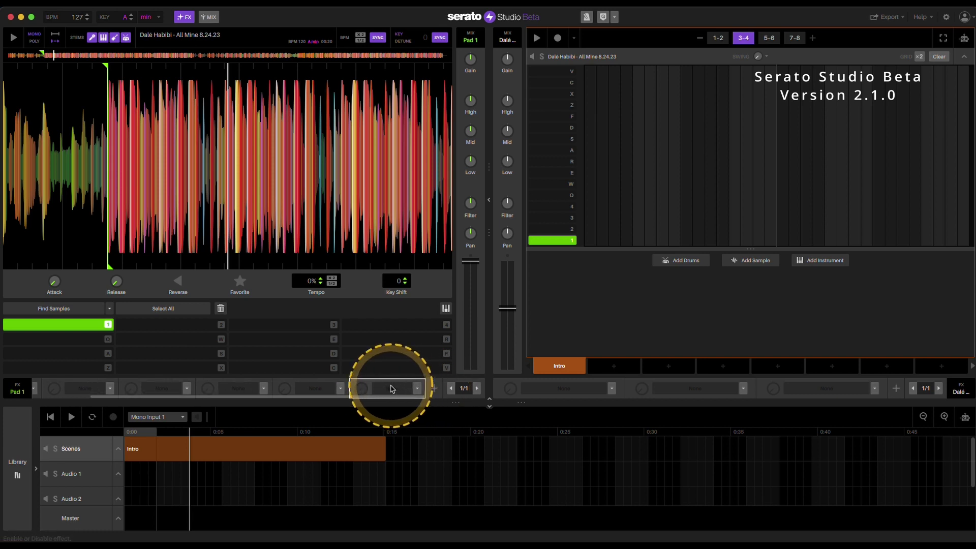
pyautogui.click(152, 395)
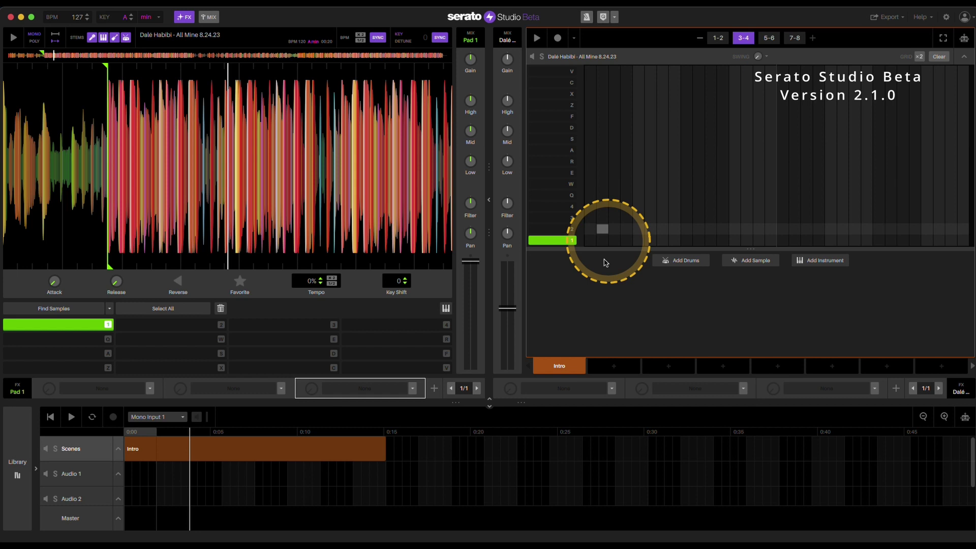
pyautogui.click(138, 528)
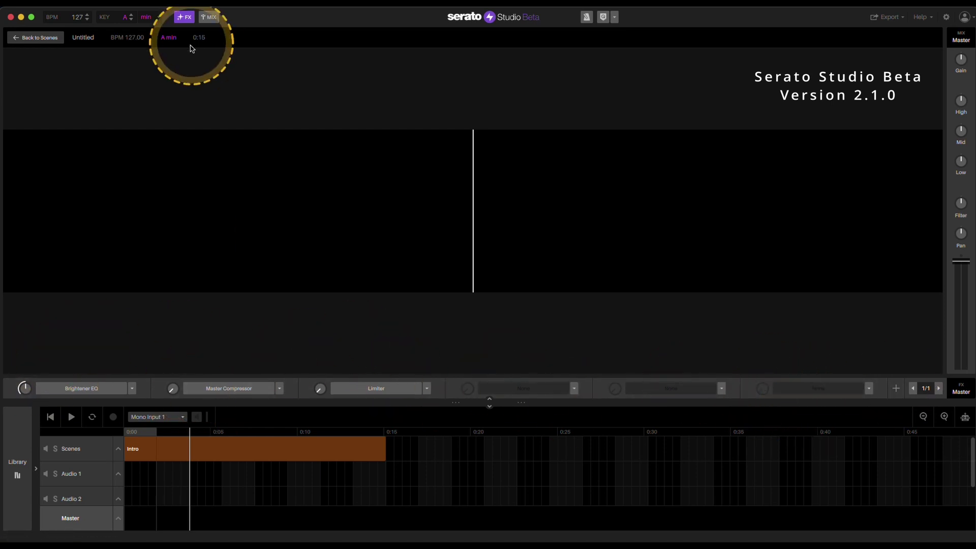
# Leave the Master view and go back to the Scenes view.
pyautogui.click(15, 34)
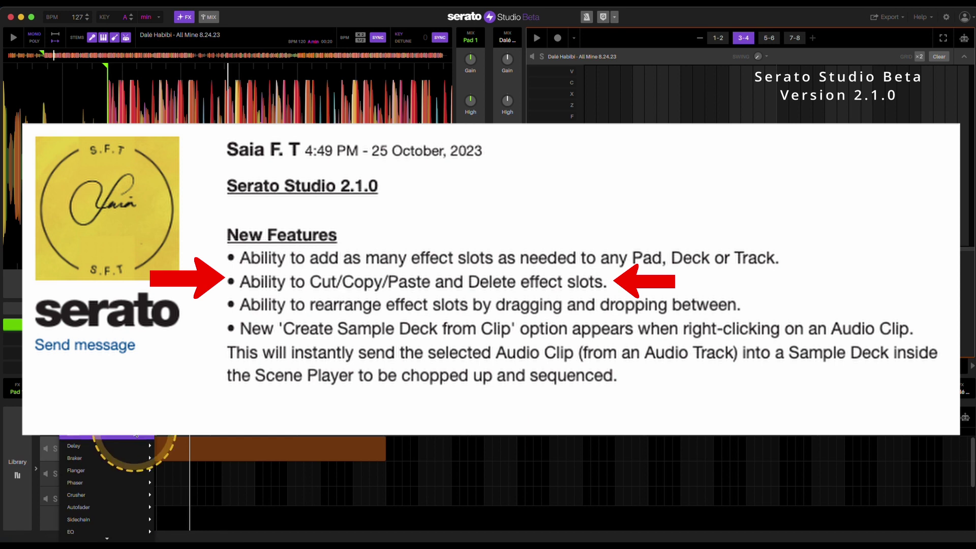
# Load Dub Echo into Pad 1's first FX slot and copy it into the second slot.
pyautogui.click(173, 457)
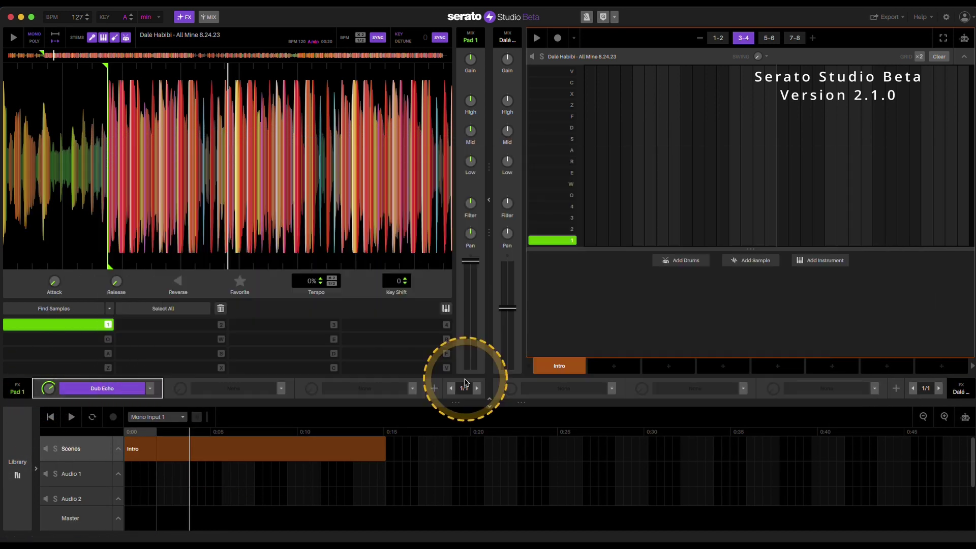
pyautogui.click(452, 388)
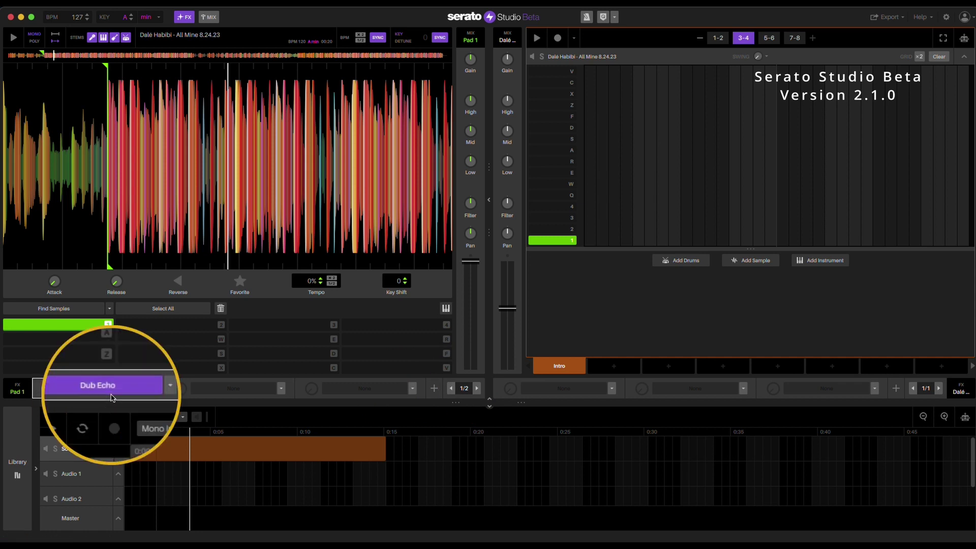
pyautogui.moveTo(149, 392); pyautogui.dragTo(433, 395)
pyautogui.click(432, 395)
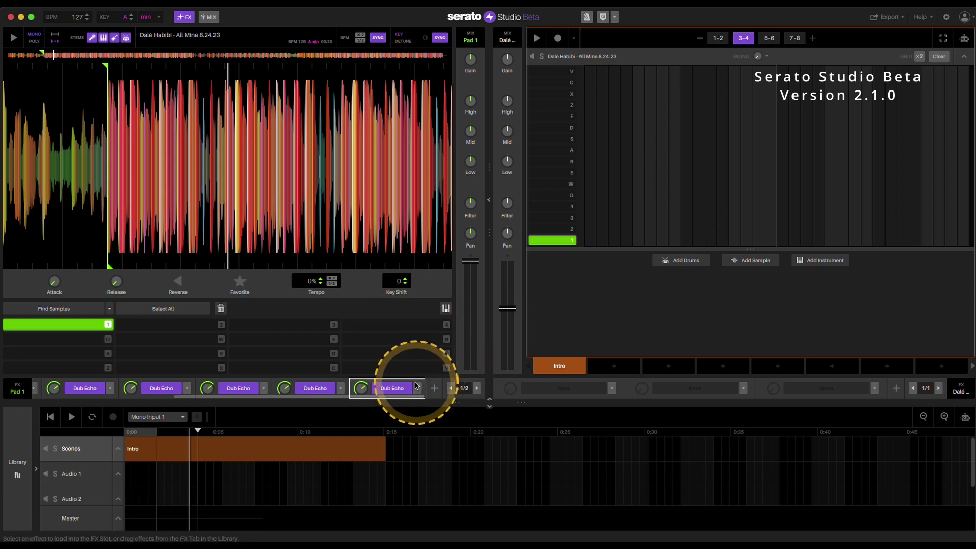
pyautogui.click(416, 386)
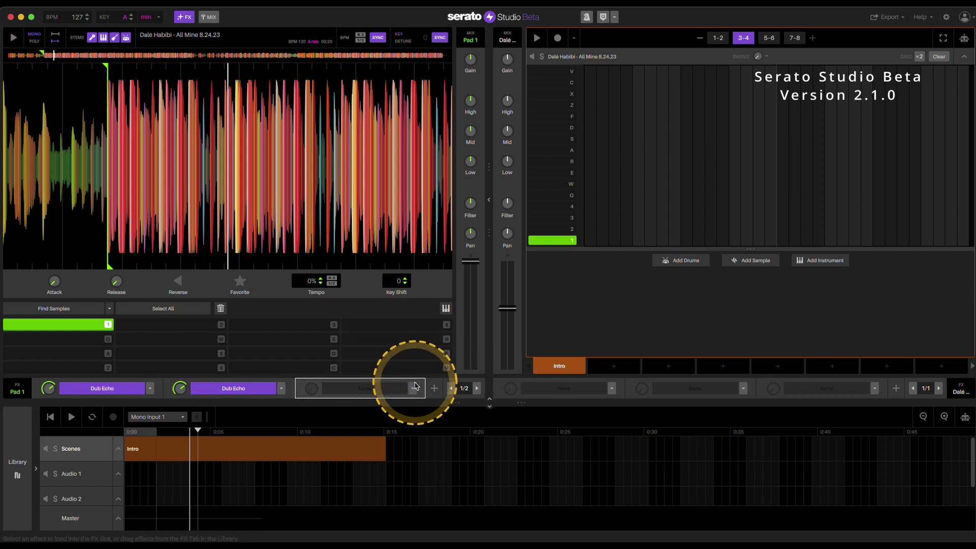
# Show pattern pages 1-2 and switch off the second Dub Echo.
pyautogui.click(717, 37)
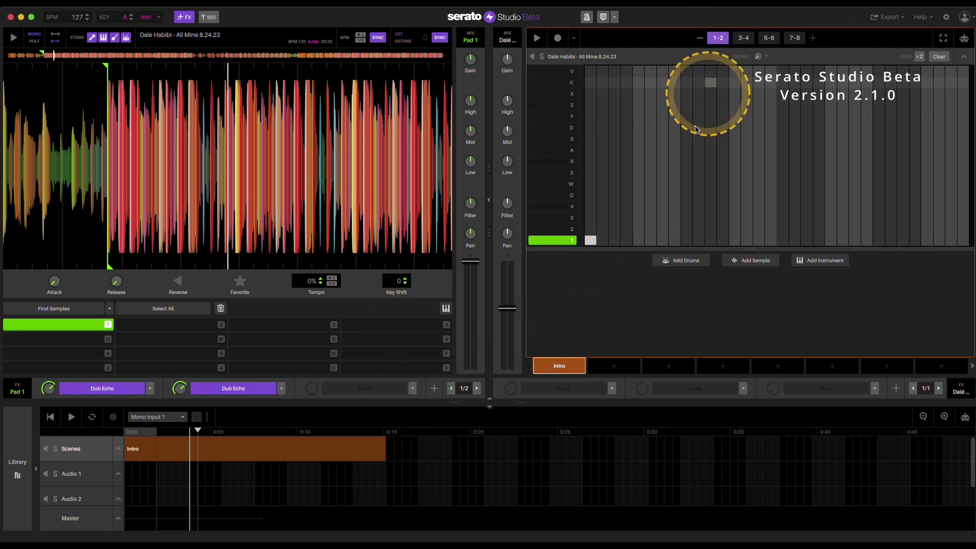
pyautogui.click(236, 390)
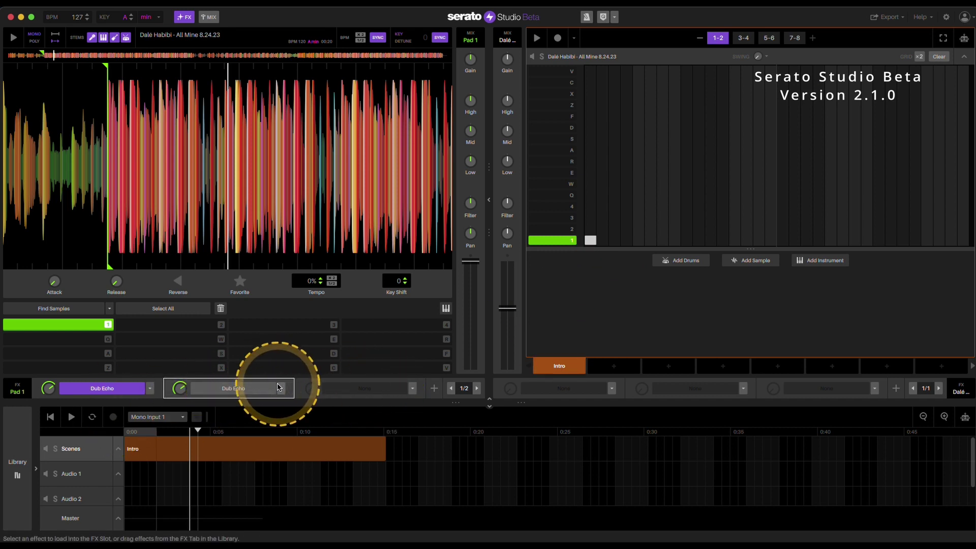
pyautogui.click(680, 366)
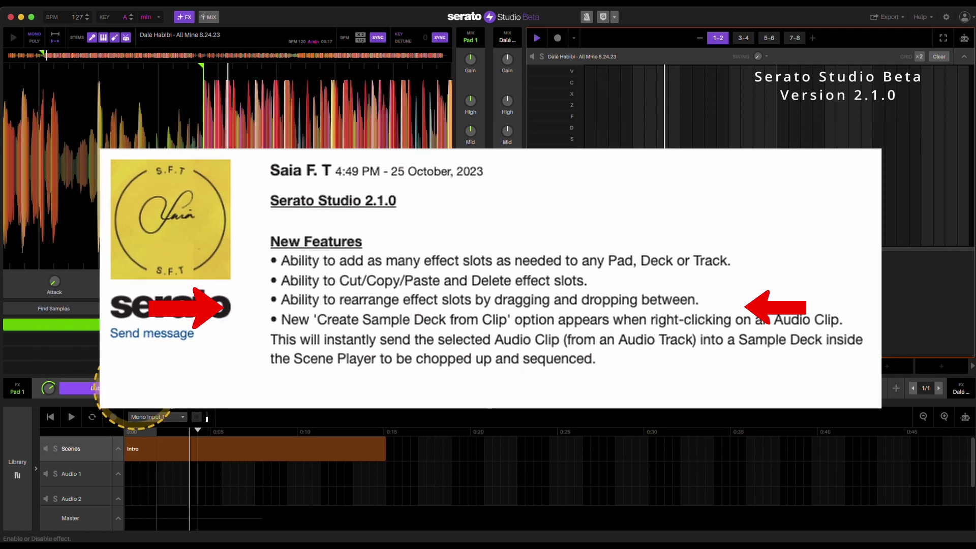
# Replace the Dub Echo in Pad 1's first slot with Flanger.
pyautogui.moveTo(124, 388); pyautogui.dragTo(155, 401)
pyautogui.click(150, 389)
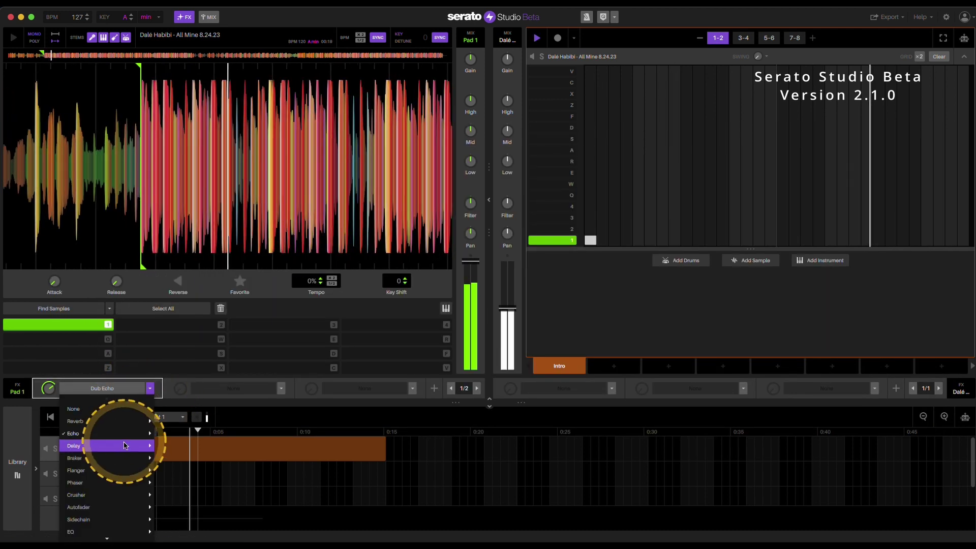
pyautogui.moveTo(117, 470)
pyautogui.click(172, 494)
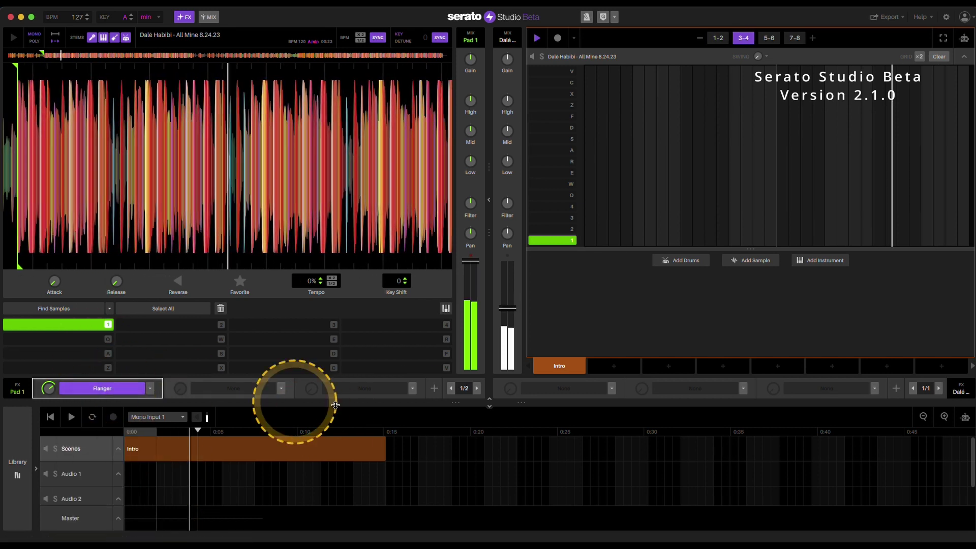
# Move Flanger to slot 3 and back to slot 1, then flip through pattern pages 3-4, 5-6, 1-2.
pyautogui.moveTo(92, 388); pyautogui.dragTo(309, 392)
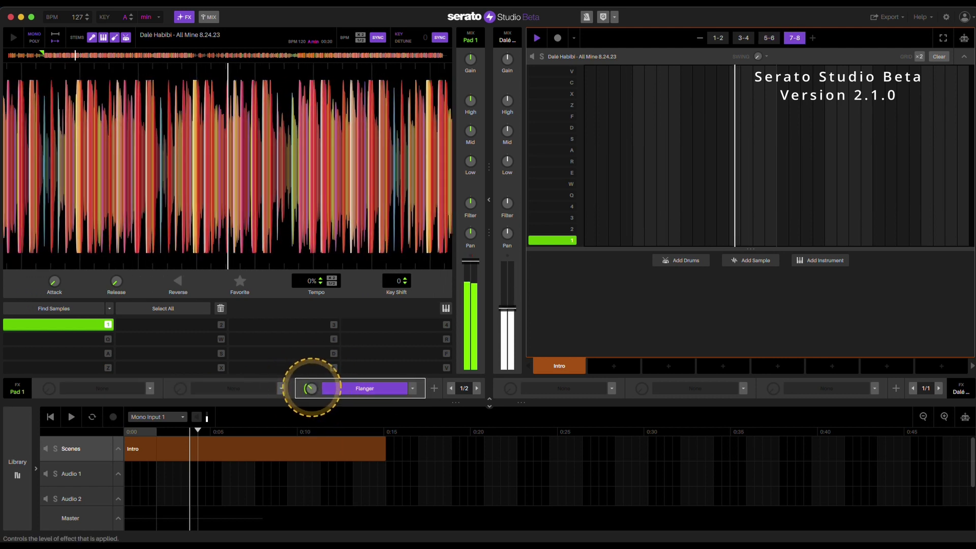
pyautogui.moveTo(355, 391); pyautogui.dragTo(128, 395)
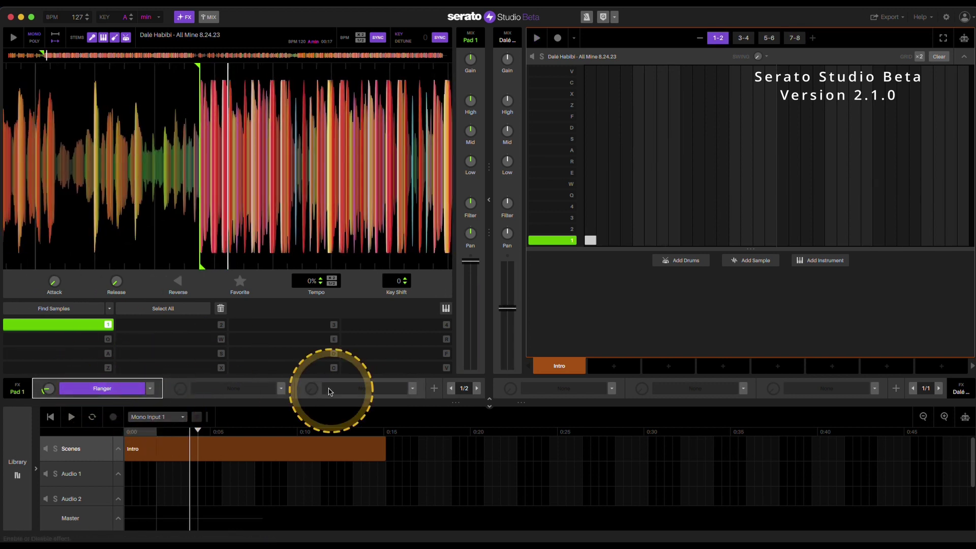
pyautogui.click(743, 37)
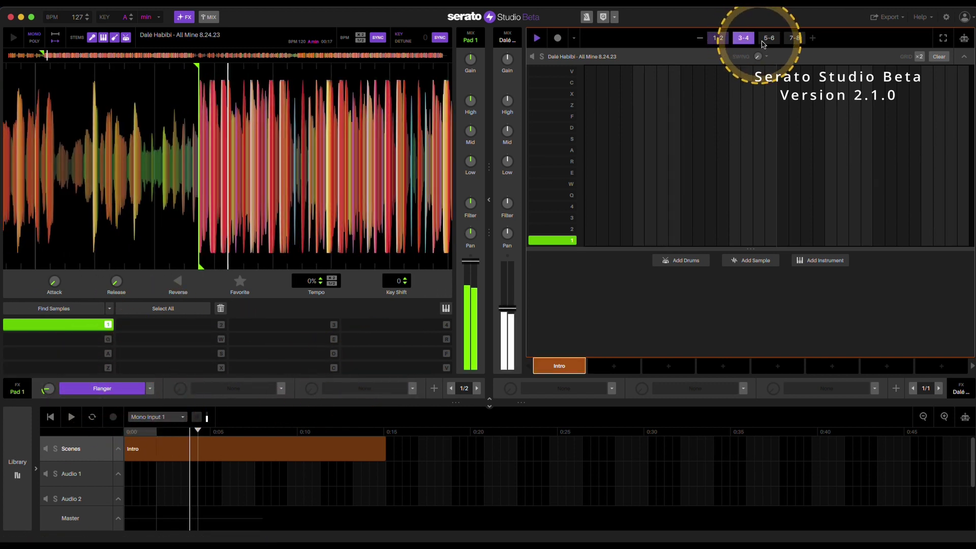
pyautogui.click(769, 38)
pyautogui.click(718, 39)
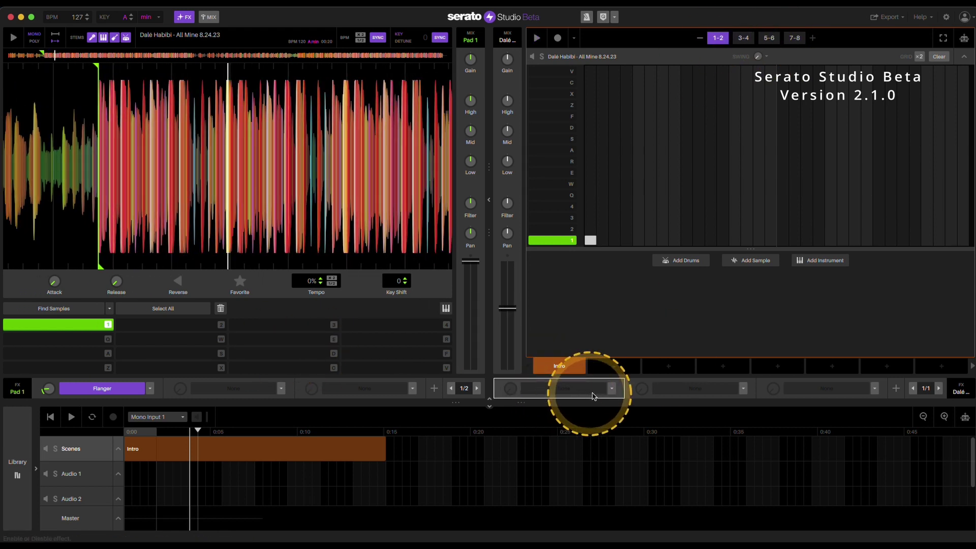
# Load Phlex Phaser into all three FX slots of the Dalé deck and adjust its level.
pyautogui.click(613, 388)
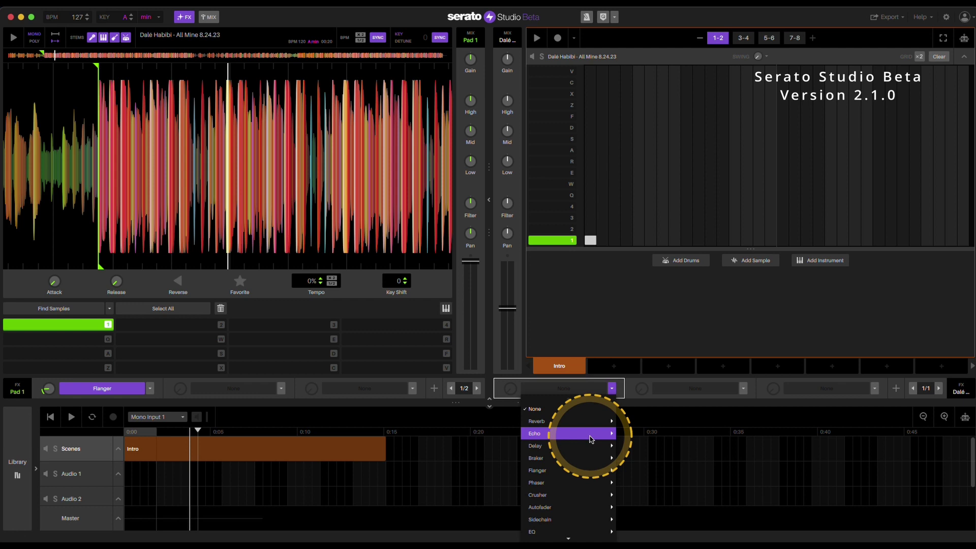
pyautogui.click(636, 483)
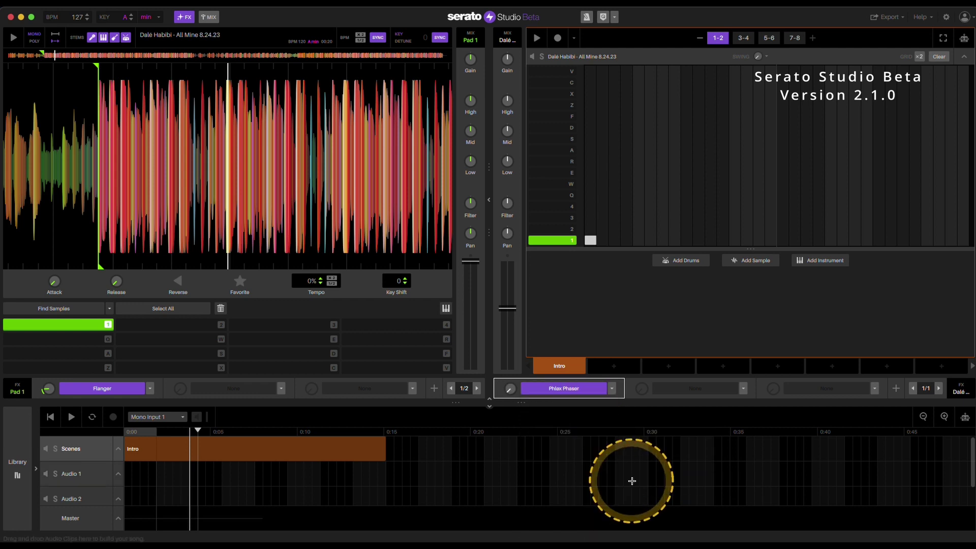
pyautogui.moveTo(513, 390); pyautogui.dragTo(508, 400)
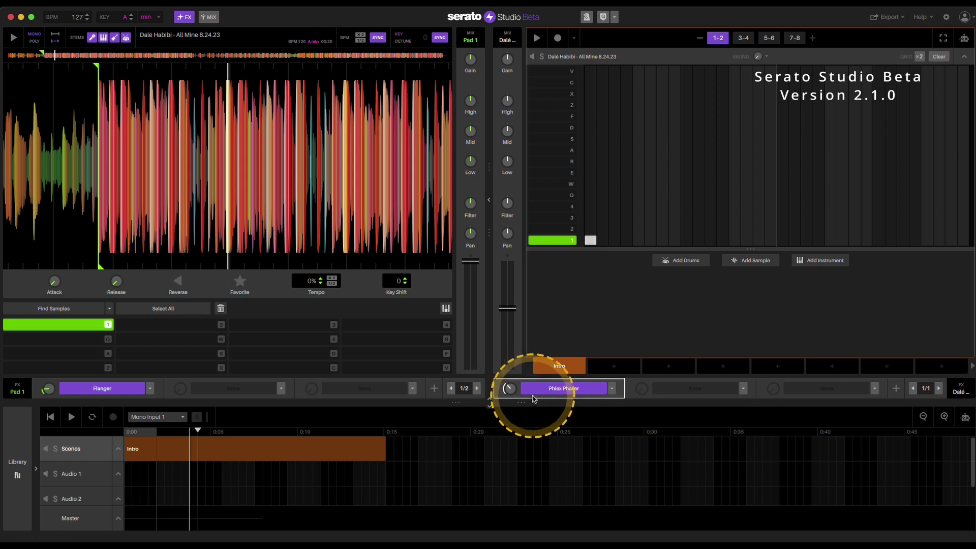
pyautogui.click(668, 388)
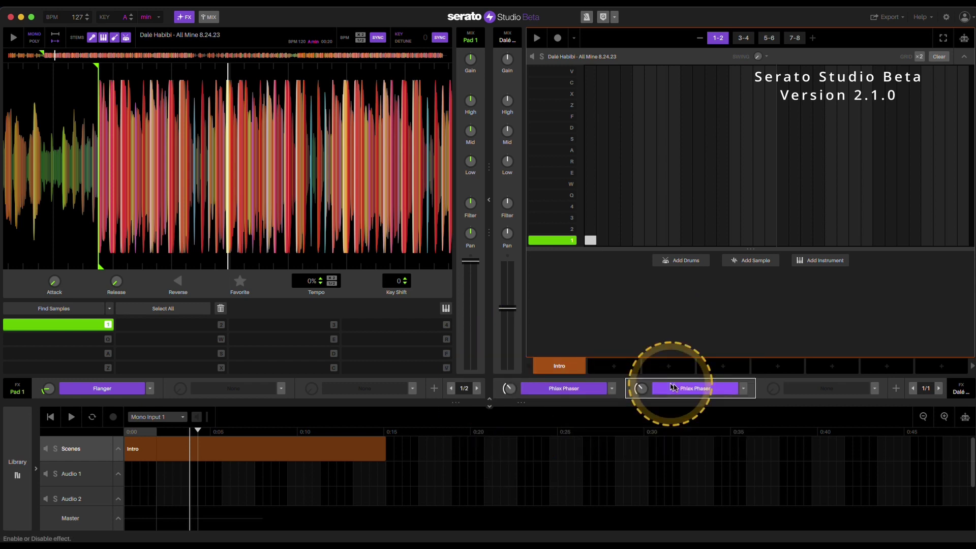
pyautogui.click(820, 389)
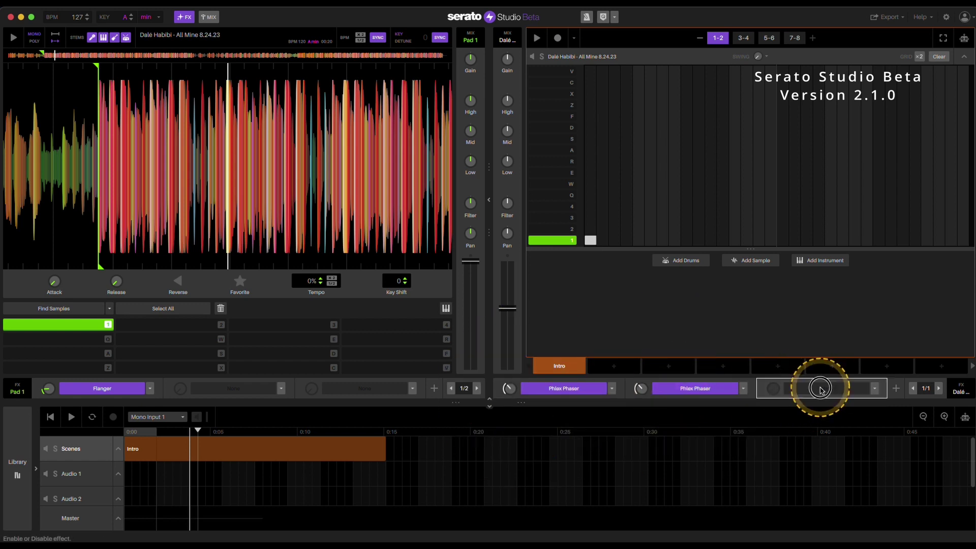
# Swap the third slot to Delay and move it left in the chain while the scene plays.
pyautogui.click(874, 388)
pyautogui.moveTo(842, 468)
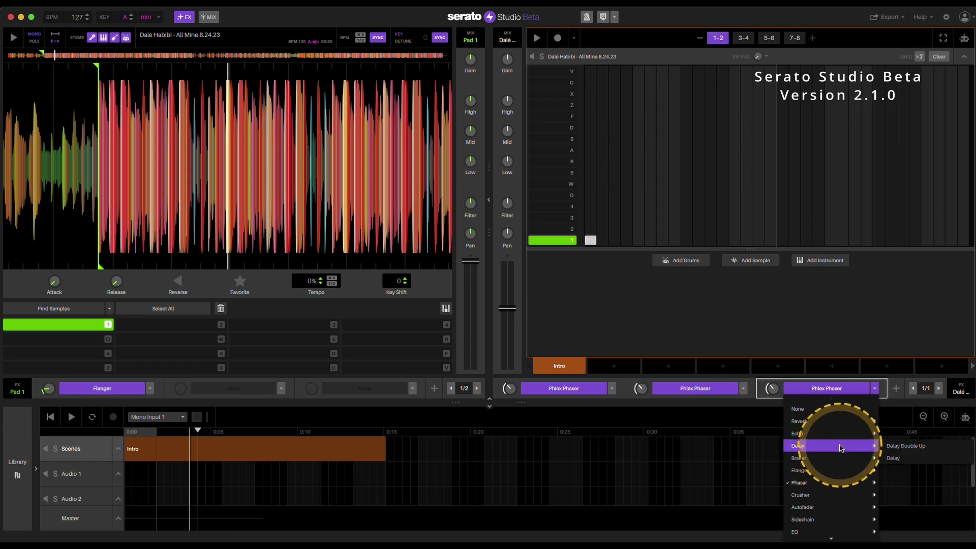
pyautogui.click(940, 446)
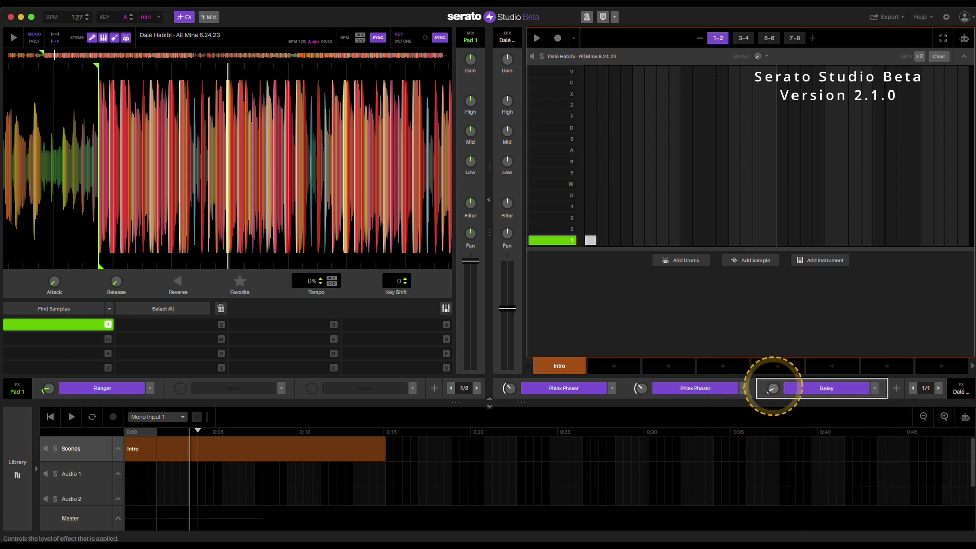
pyautogui.moveTo(821, 387); pyautogui.dragTo(705, 390)
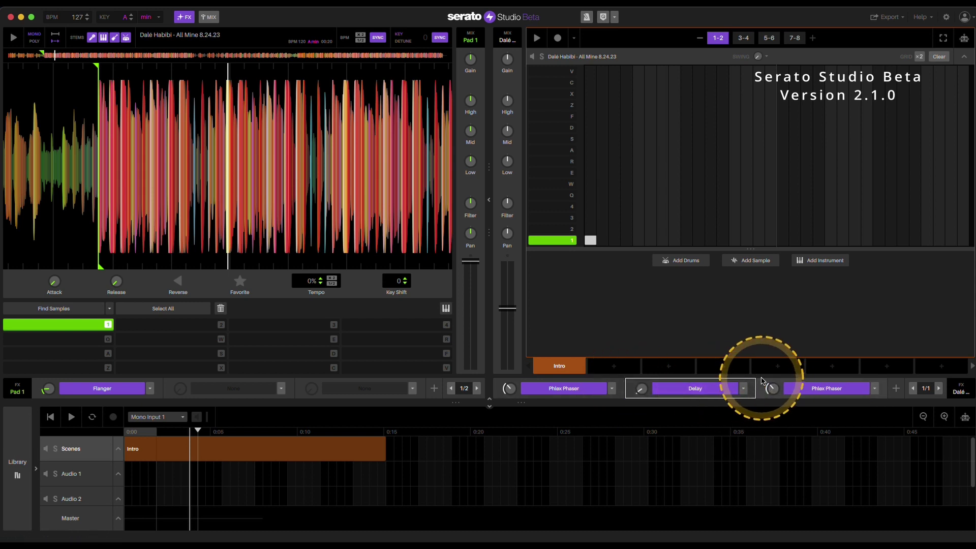
pyautogui.press('space')
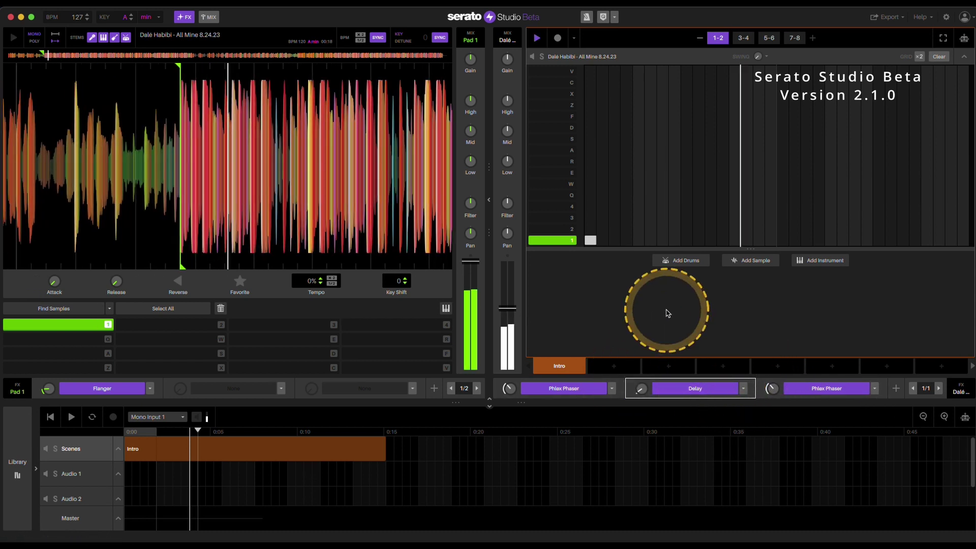
pyautogui.moveTo(723, 392); pyautogui.dragTo(766, 392)
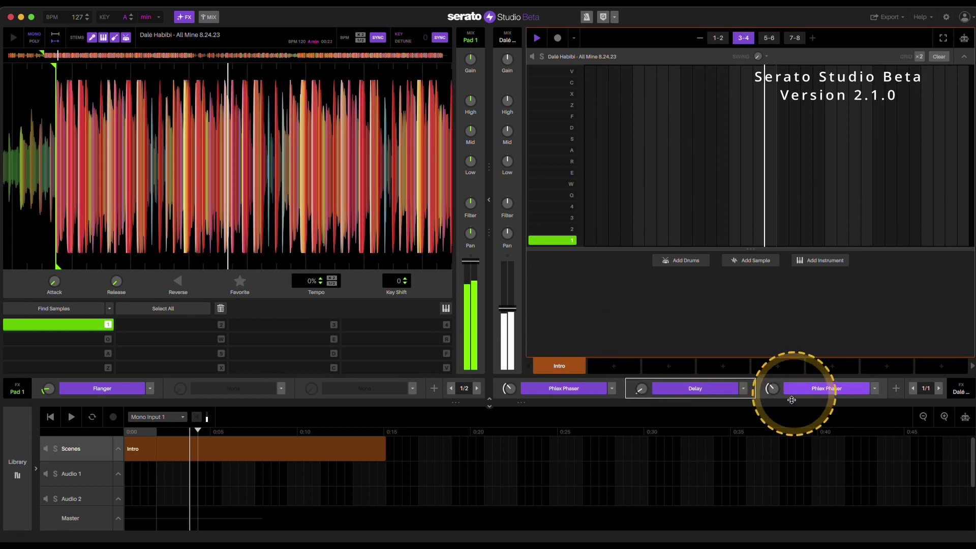
# Clear the Delay slot and the second Phlex Phaser slot to None.
pyautogui.click(743, 388)
pyautogui.click(681, 435)
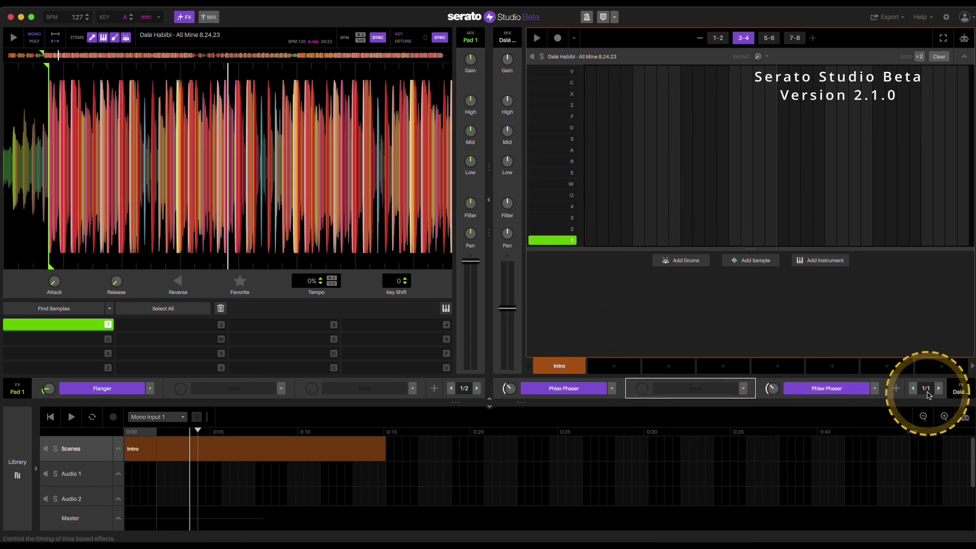
pyautogui.click(874, 388)
pyautogui.click(850, 406)
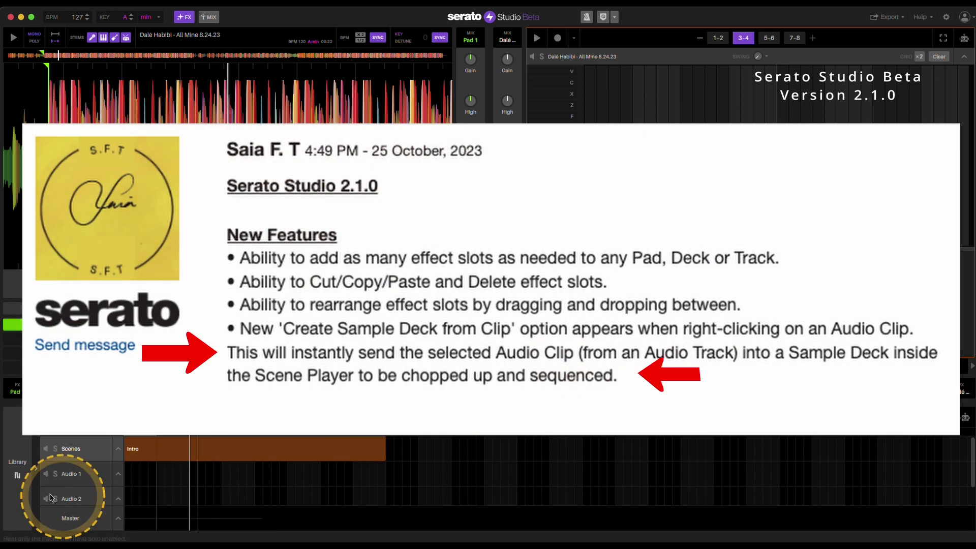
# Open the Library and list the Audio Samples packs such as 70's Physics and Cowa Conga.
pyautogui.click(17, 470)
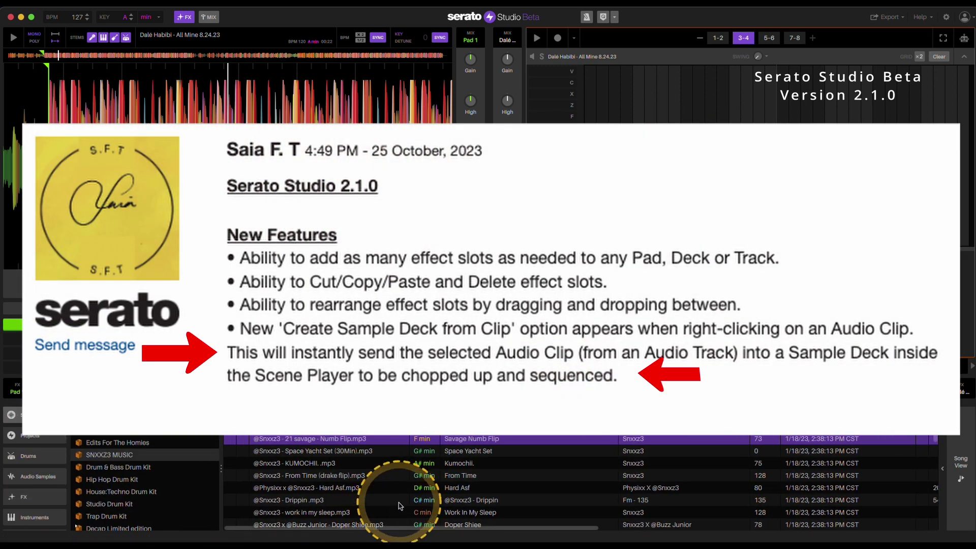
pyautogui.click(29, 476)
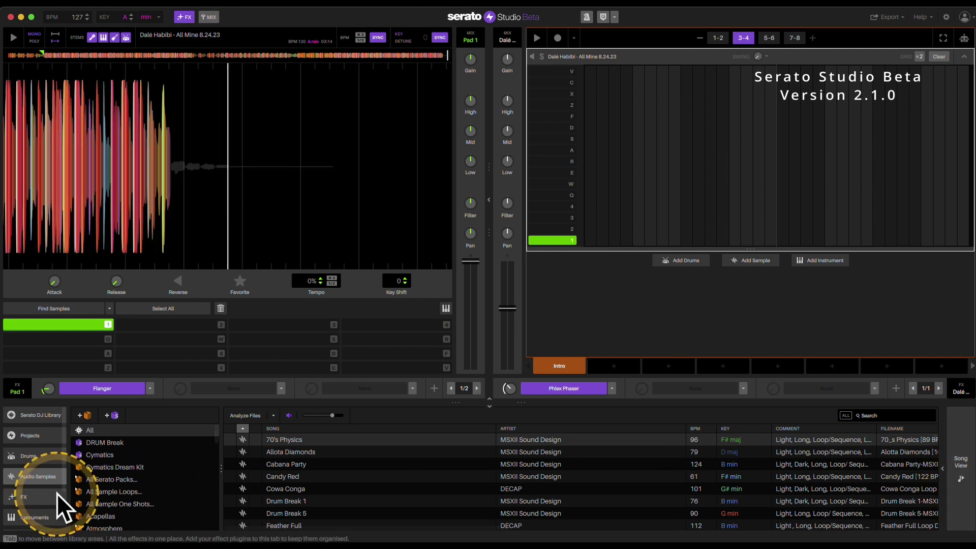
# Drag the Wurk track from the Serato DJ Library onto Audio 2 and nudge the clip earlier.
pyautogui.click(39, 415)
pyautogui.scroll(-3, 447, 497)
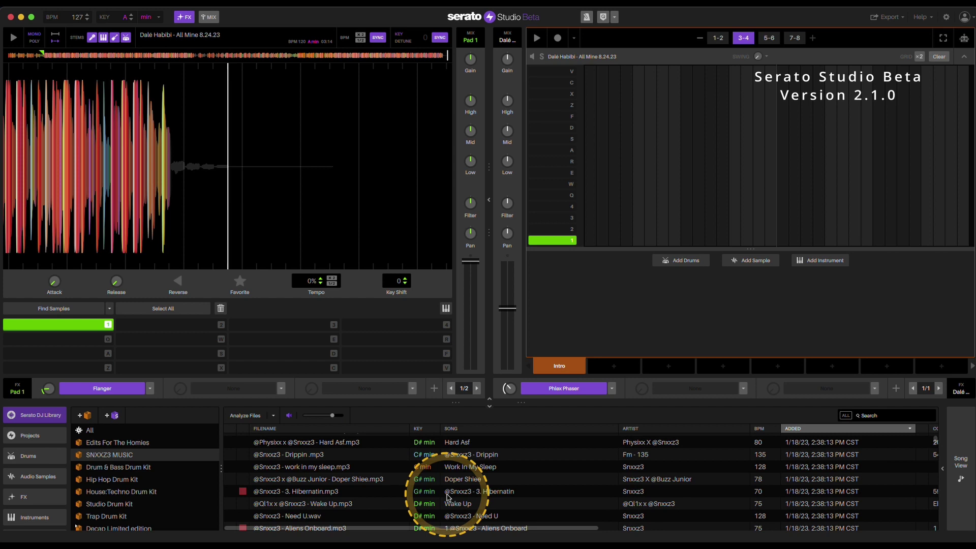
pyautogui.scroll(-3, 447, 497)
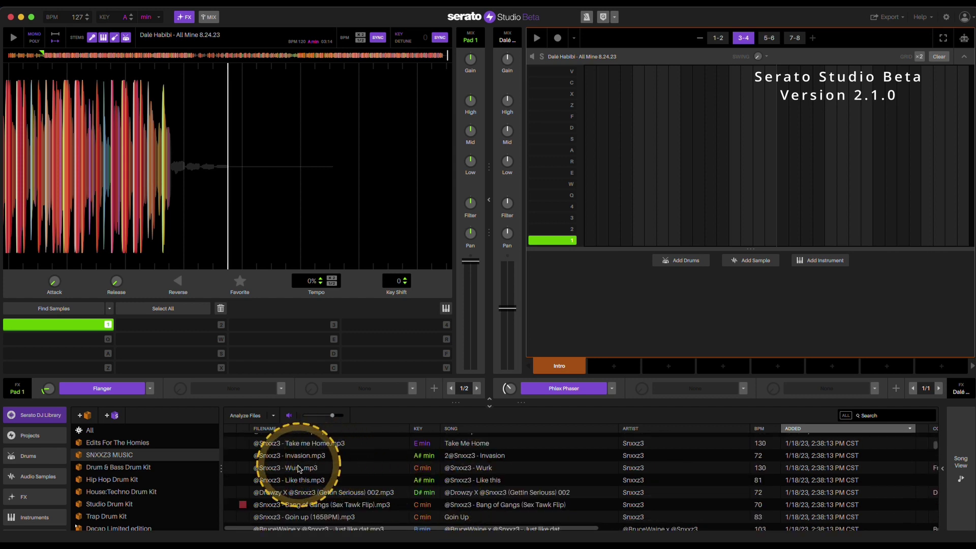
pyautogui.moveTo(302, 467); pyautogui.dragTo(150, 481)
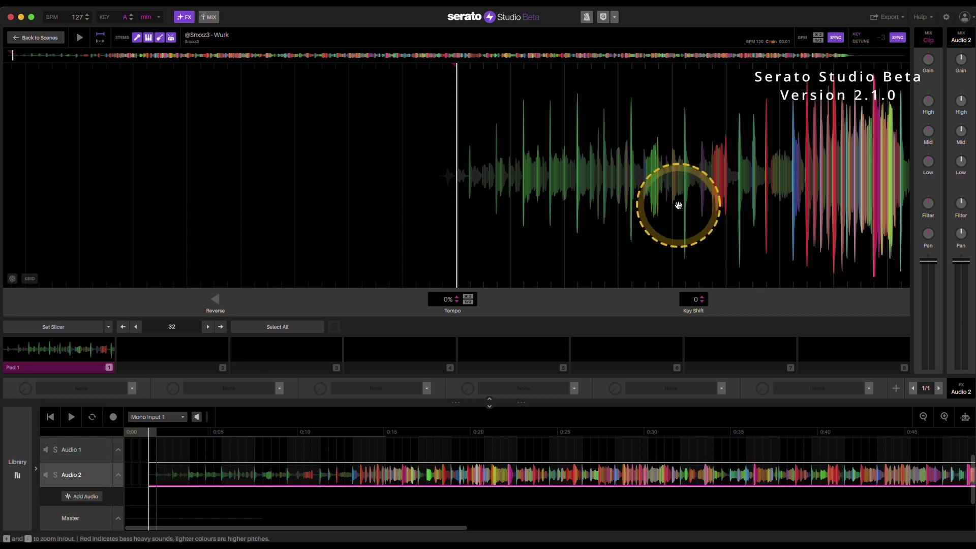
pyautogui.scroll(-2, 500, 203)
pyautogui.moveTo(777, 162); pyautogui.dragTo(616, 144)
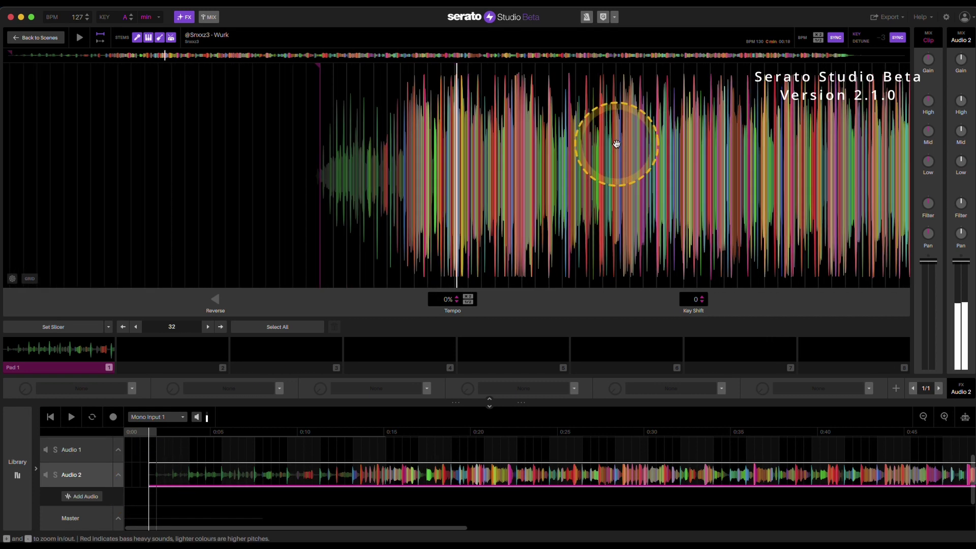
pyautogui.moveTo(285, 464); pyautogui.dragTo(317, 468)
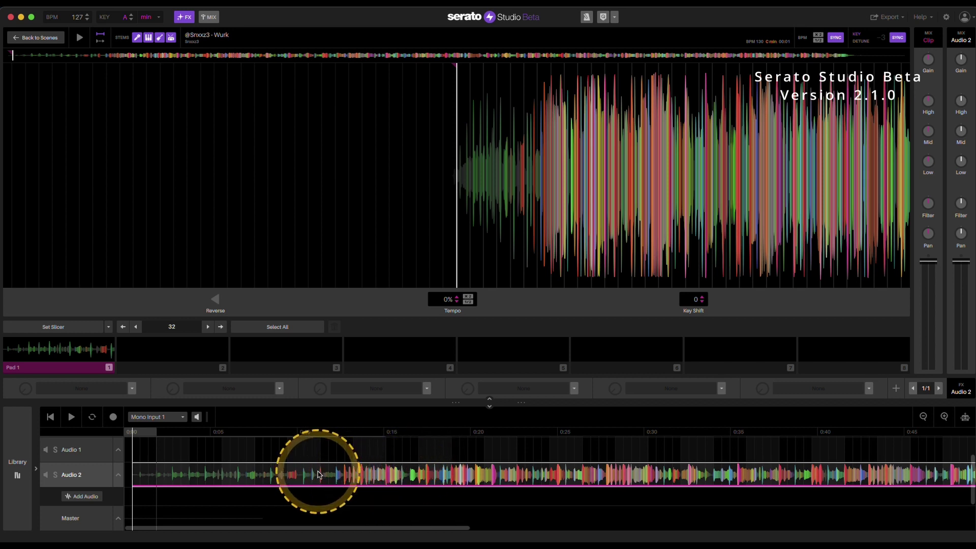
# Create a sample deck from the Wurk clip using Create Sample Deck from Clip.
pyautogui.rightClick(318, 474)
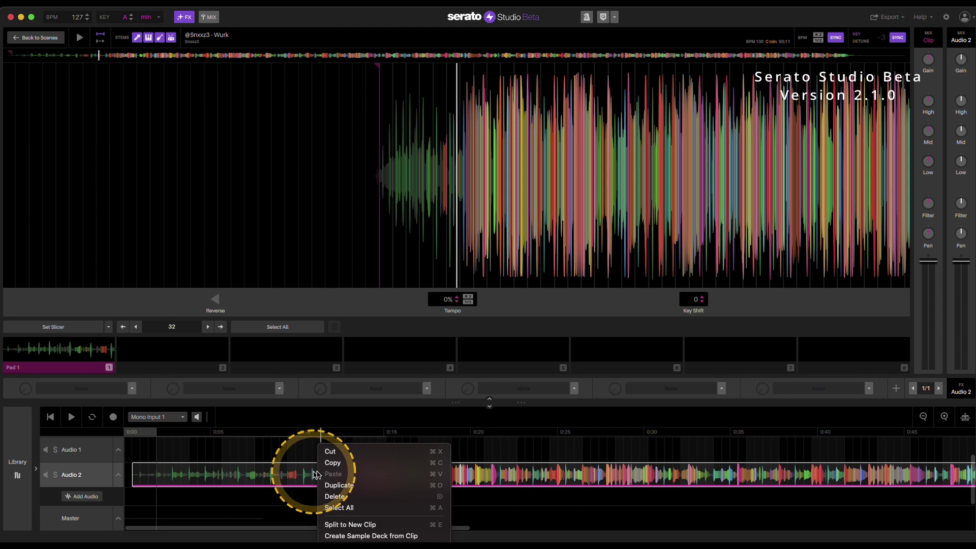
pyautogui.click(372, 533)
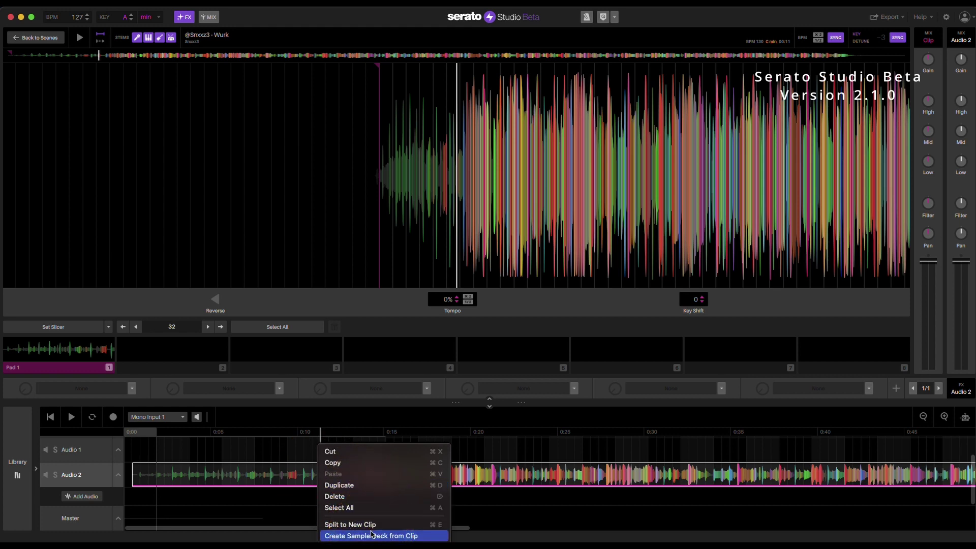
pyautogui.click(367, 536)
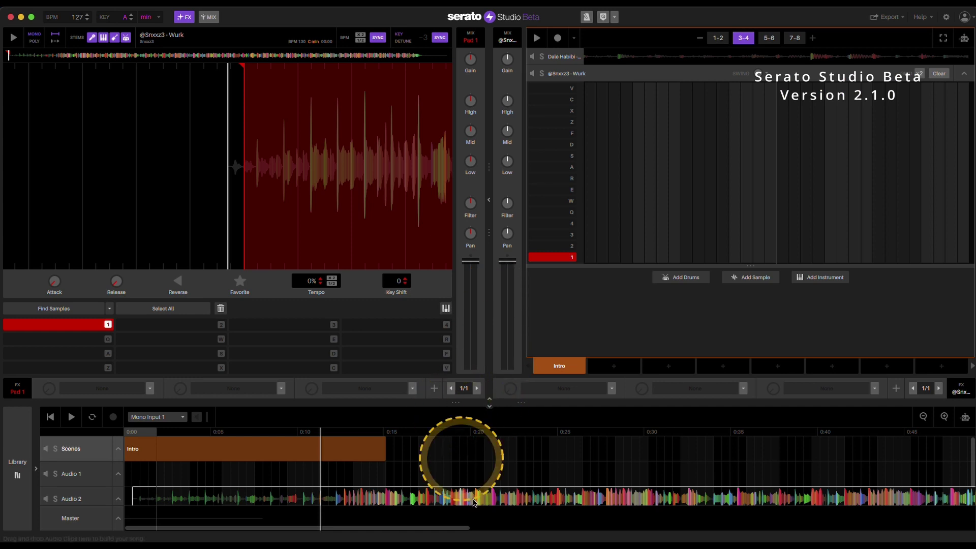
pyautogui.rightClick(461, 495)
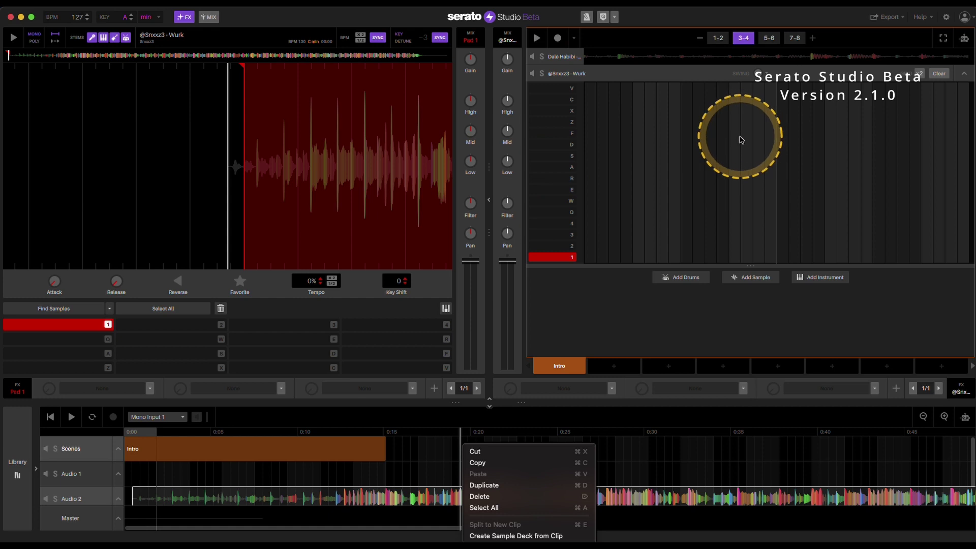
pyautogui.click(300, 498)
# Delete the Wurk clip from Audio 2, then undo with Cmd+Z to restore it.
pyautogui.press('Delete')
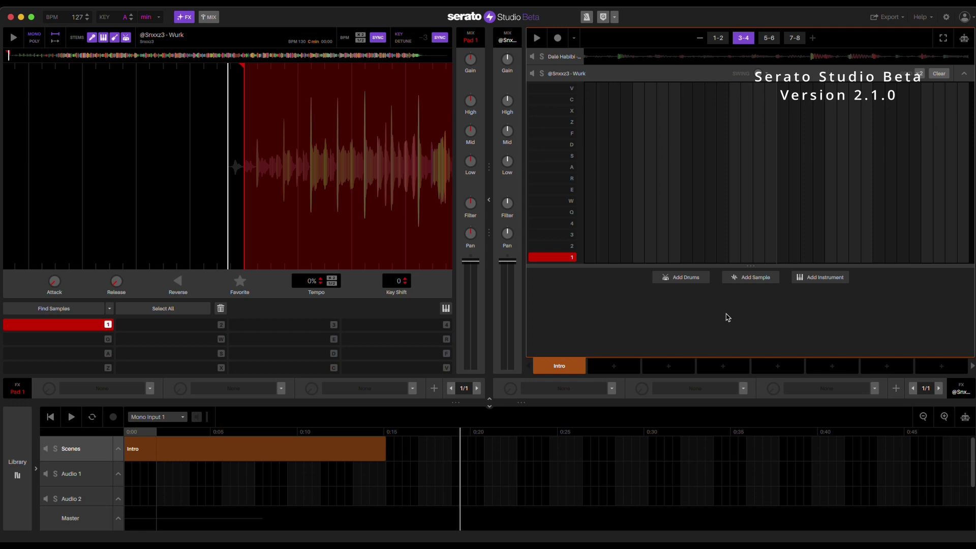
pyautogui.click(279, 489)
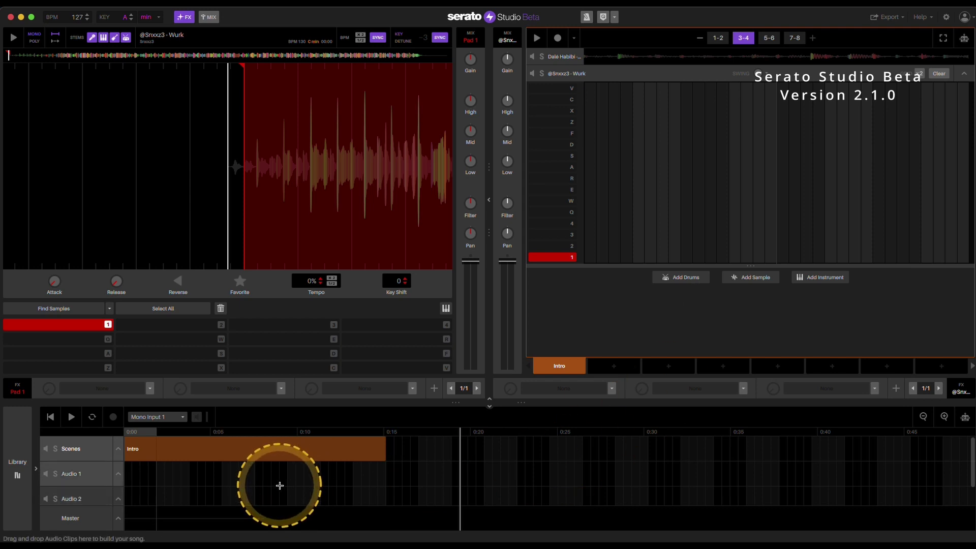
pyautogui.press('super+z')
pyautogui.click(331, 489)
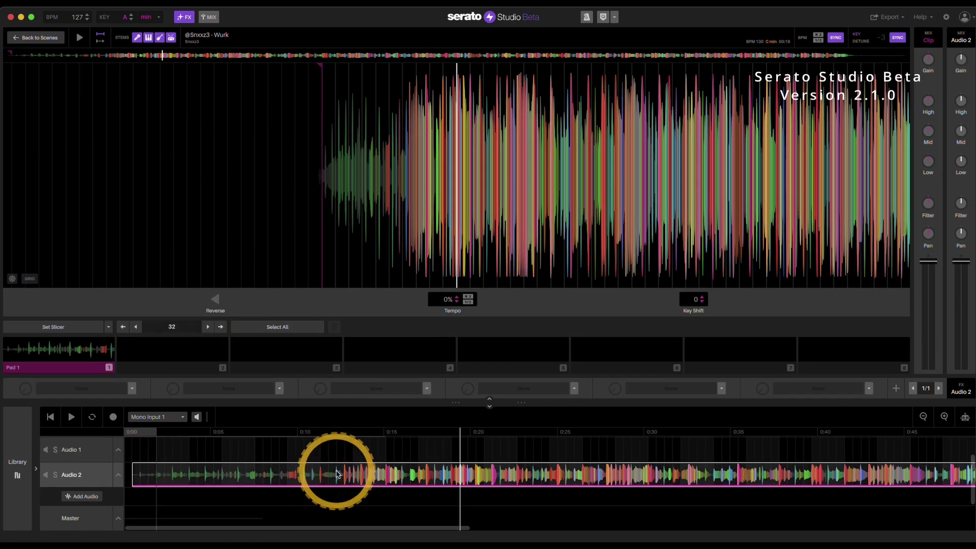
# Return to the Scenes view and open the Wurk clip in the clip editor.
pyautogui.rightClick(338, 472)
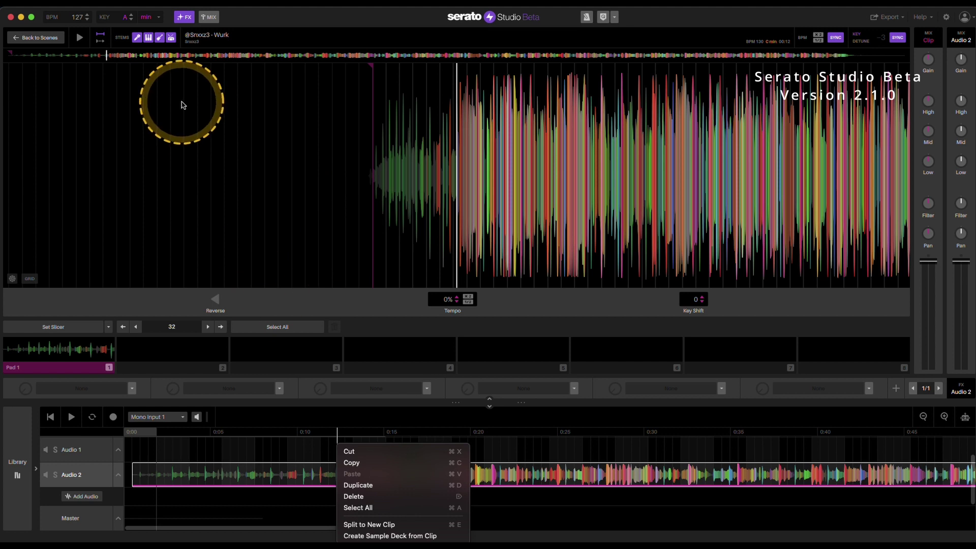
pyautogui.click(40, 43)
pyautogui.click(39, 43)
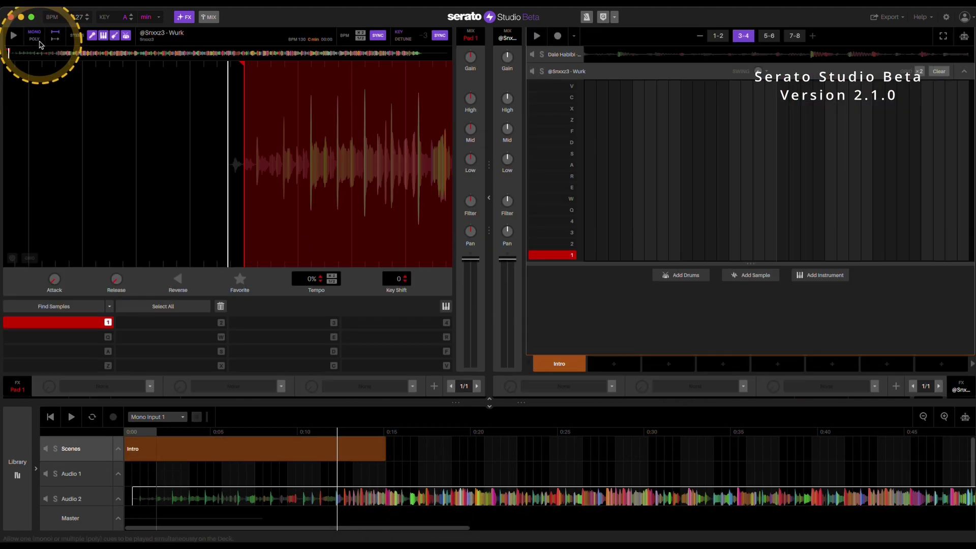
pyautogui.doubleClick(416, 497)
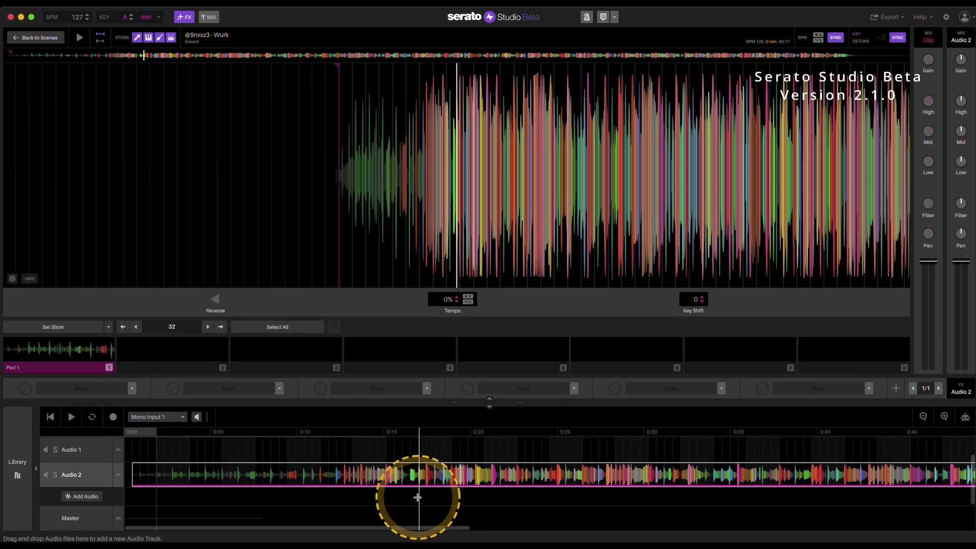
# Select the Dalé Habibi deck, show pattern pages 1-2, and start playback.
pyautogui.click(40, 38)
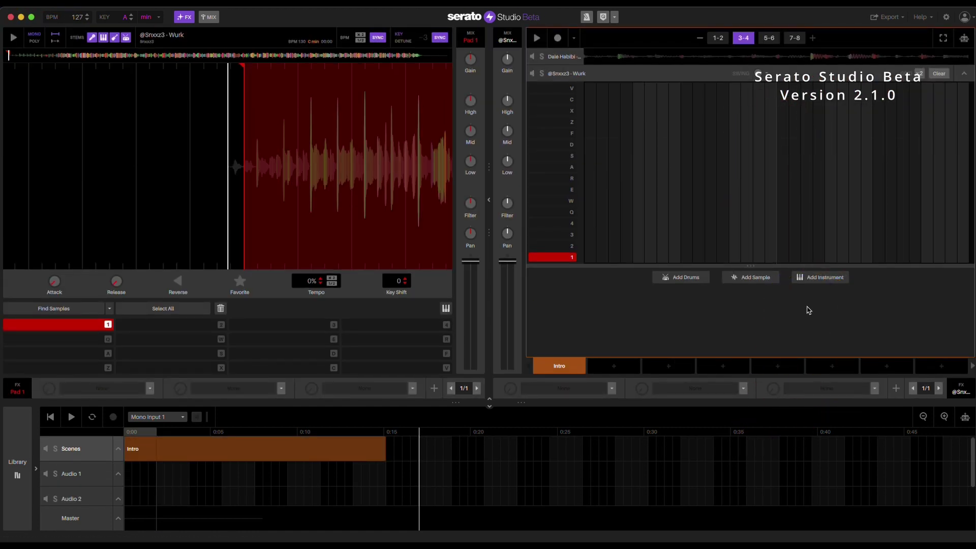
pyautogui.click(605, 55)
pyautogui.click(717, 38)
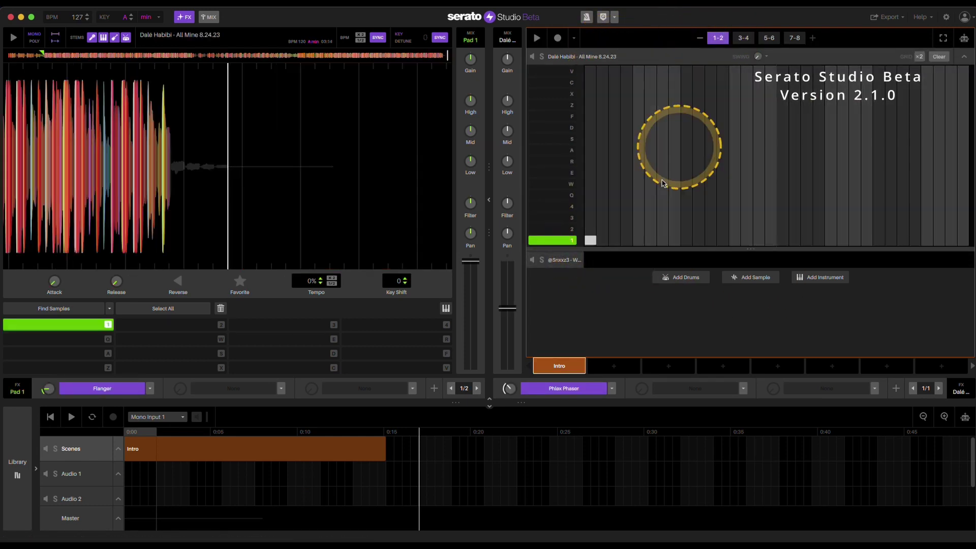
pyautogui.press('space')
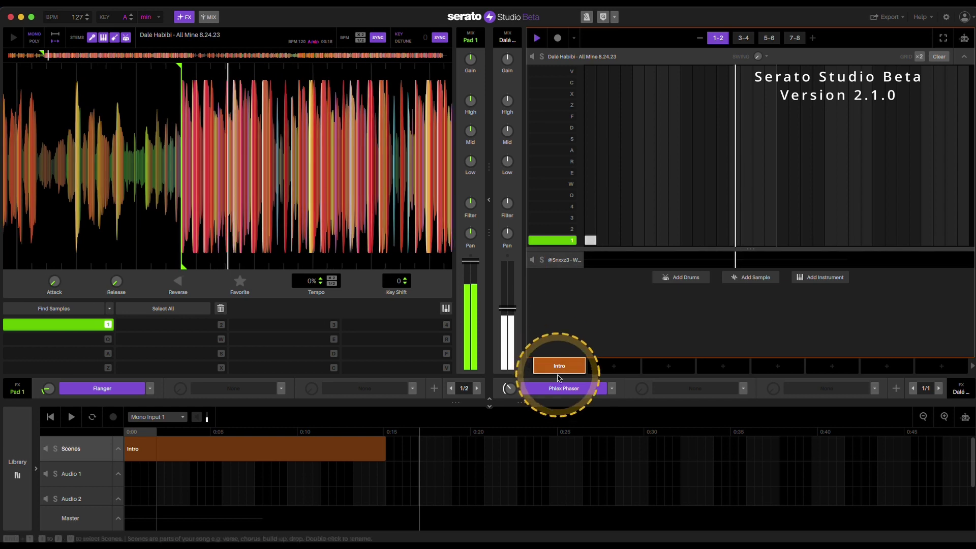
# Set the Phlex Phaser and Flanger slots to None, then stop playback.
pyautogui.click(606, 395)
pyautogui.click(538, 404)
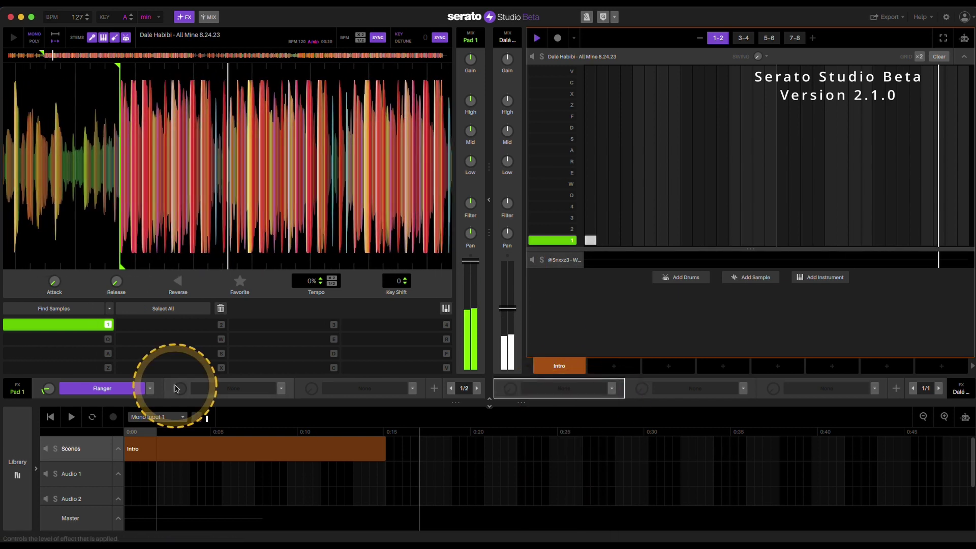
pyautogui.click(151, 387)
pyautogui.click(104, 406)
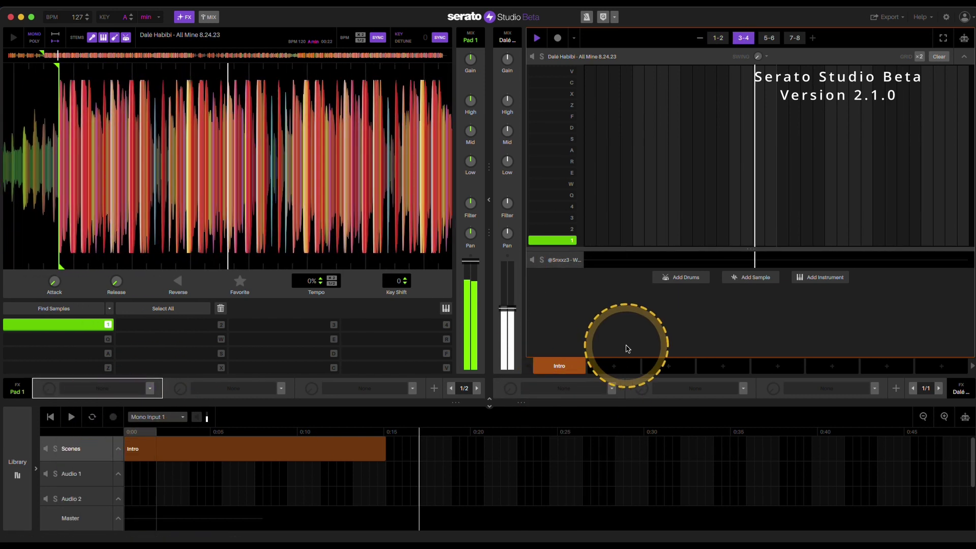
pyautogui.press('space')
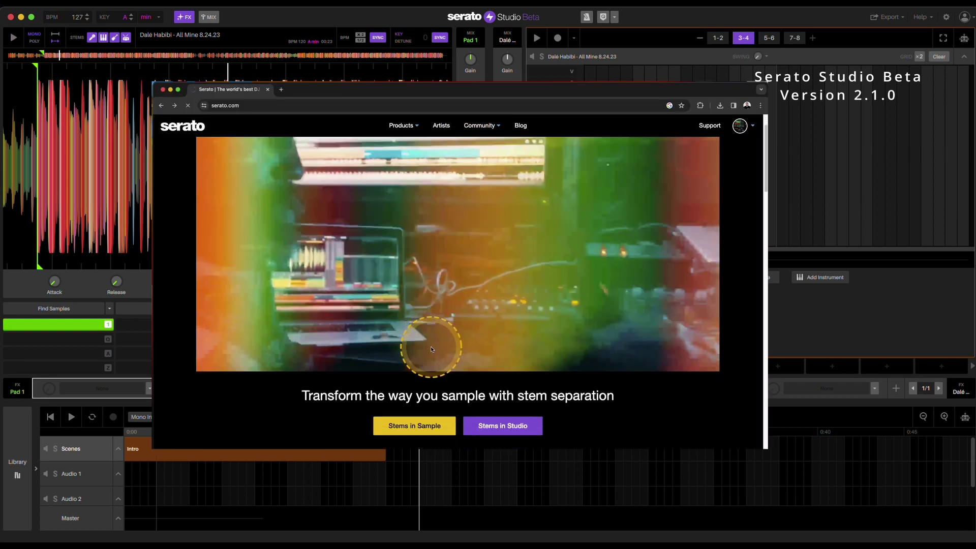
# Go to the Serato forums from the serato.com page.
pyautogui.scroll(-5, 430, 345)
pyautogui.scroll(-3, 431, 345)
pyautogui.click(431, 344)
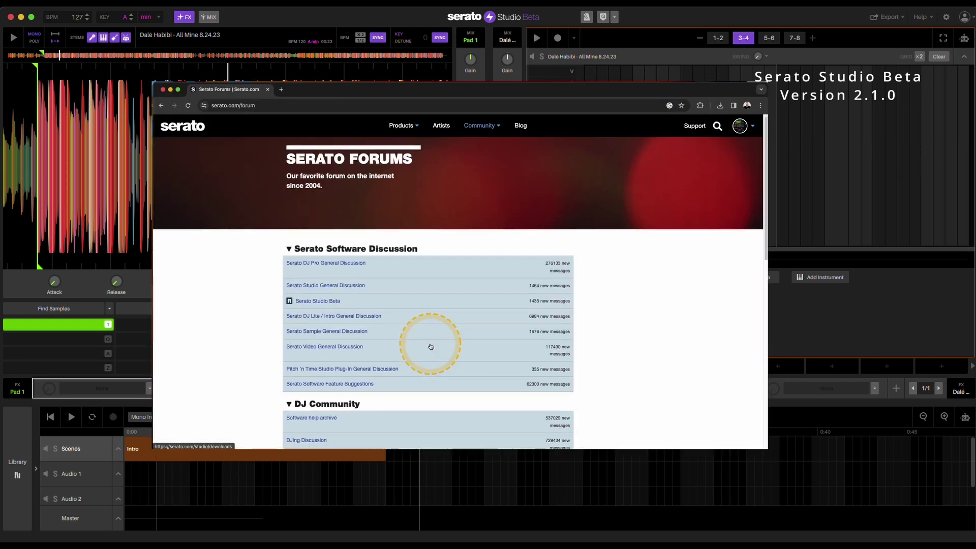
pyautogui.scroll(-5, 431, 344)
pyautogui.scroll(3, 413, 328)
pyautogui.scroll(1, 413, 328)
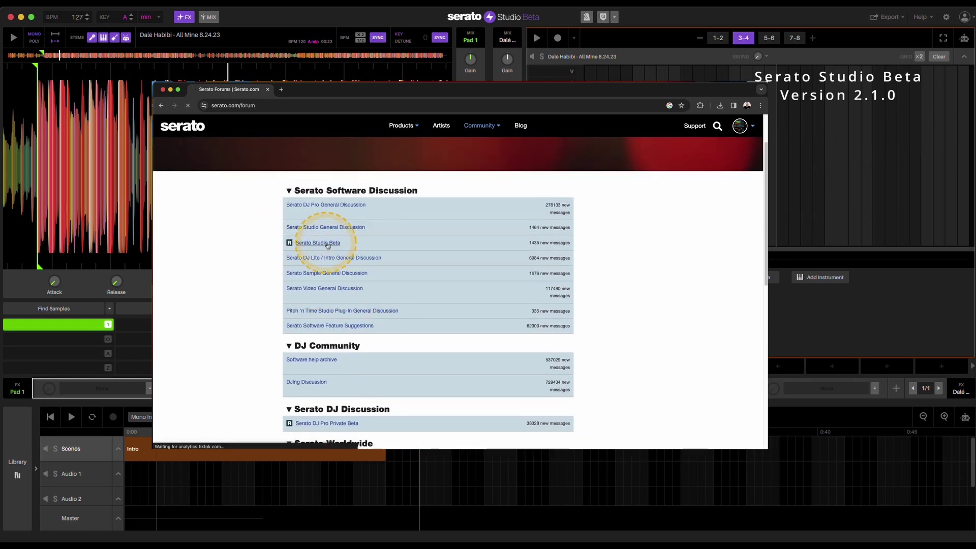
# Open the 'Download the latest version' post in the Serato Studio Beta forum and scroll to Downloads.
pyautogui.click(328, 244)
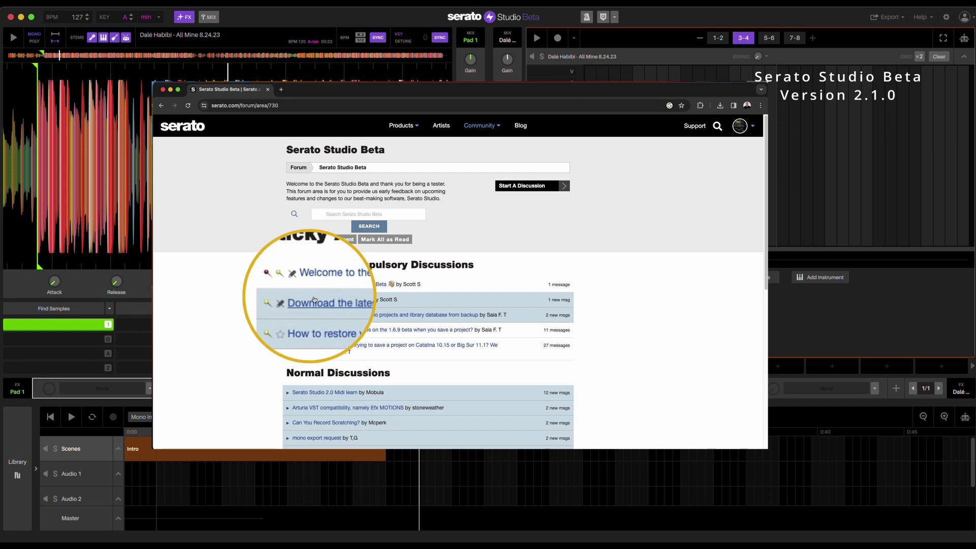
pyautogui.click(340, 300)
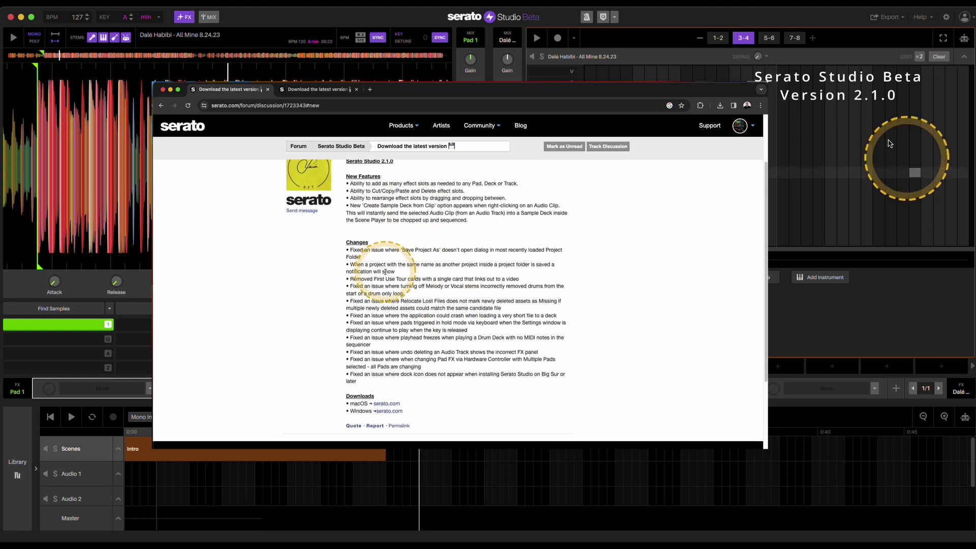
pyautogui.scroll(-5, 393, 280)
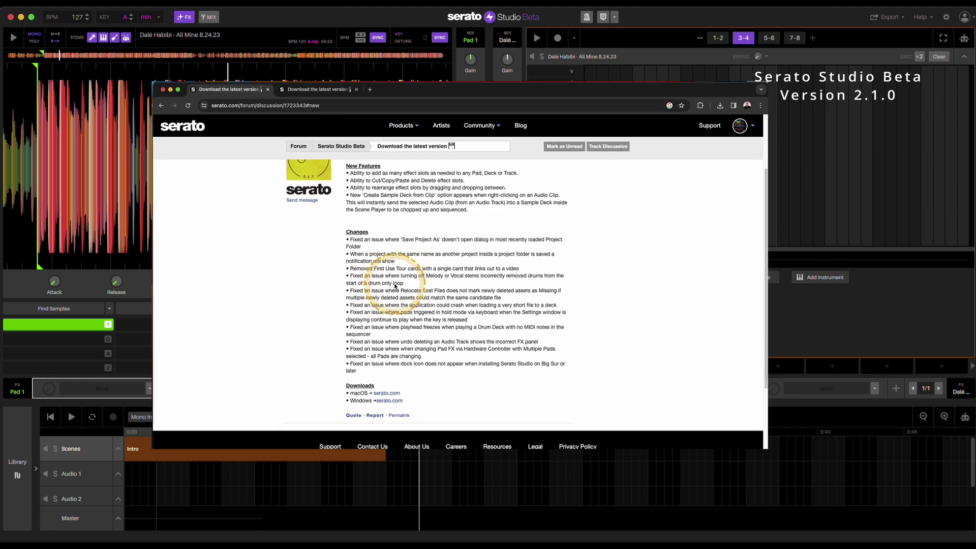